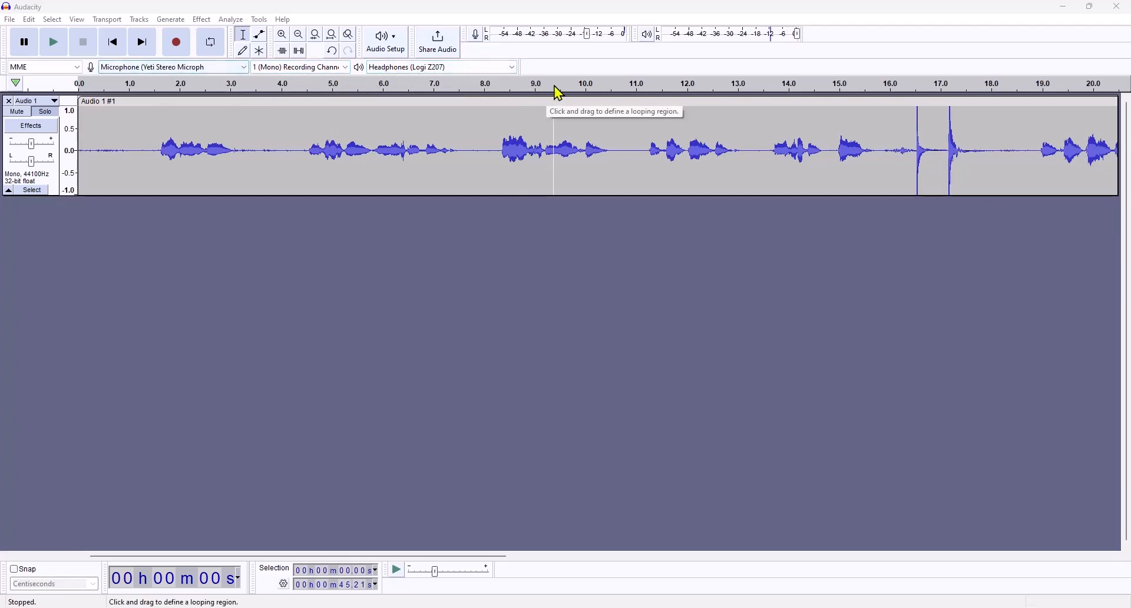
Step: Examine the list of available toolbars and the options for saving the project
click(79, 20)
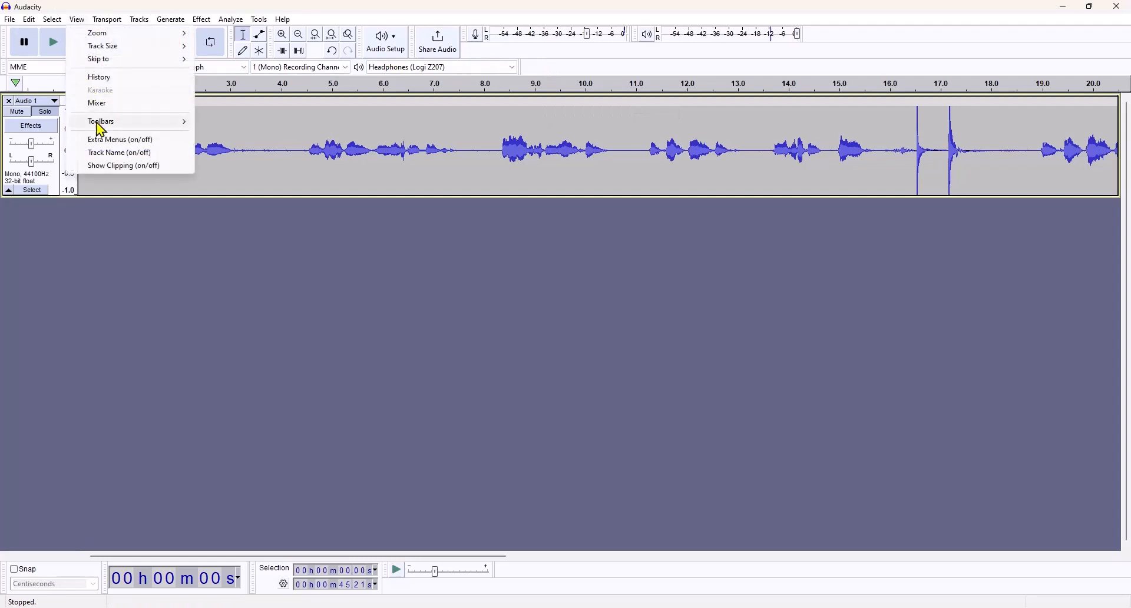
mouse_move(100, 126)
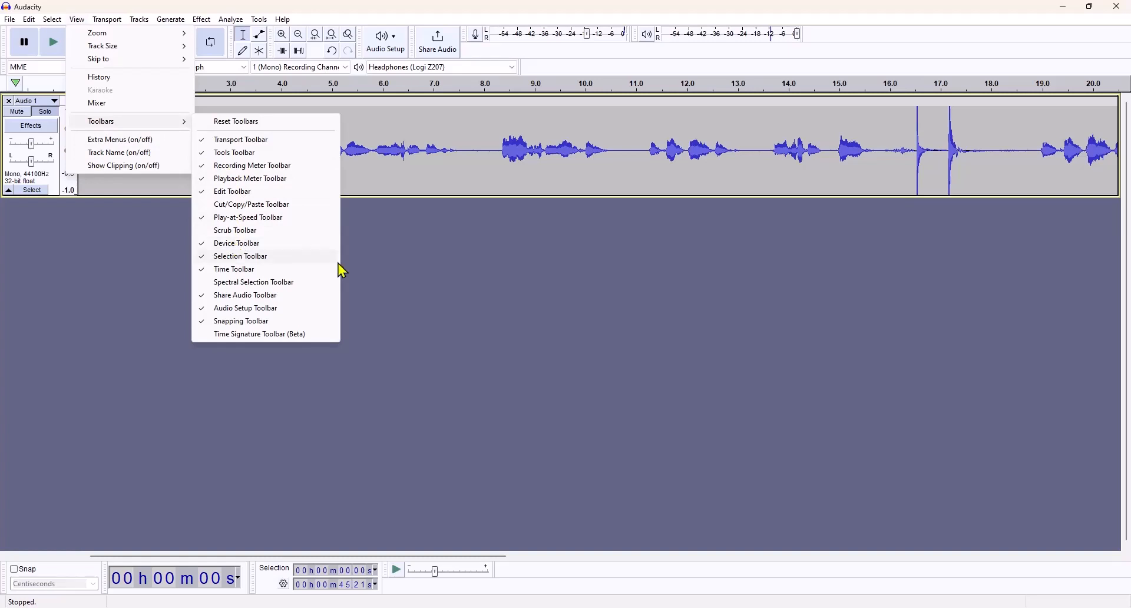
click(417, 234)
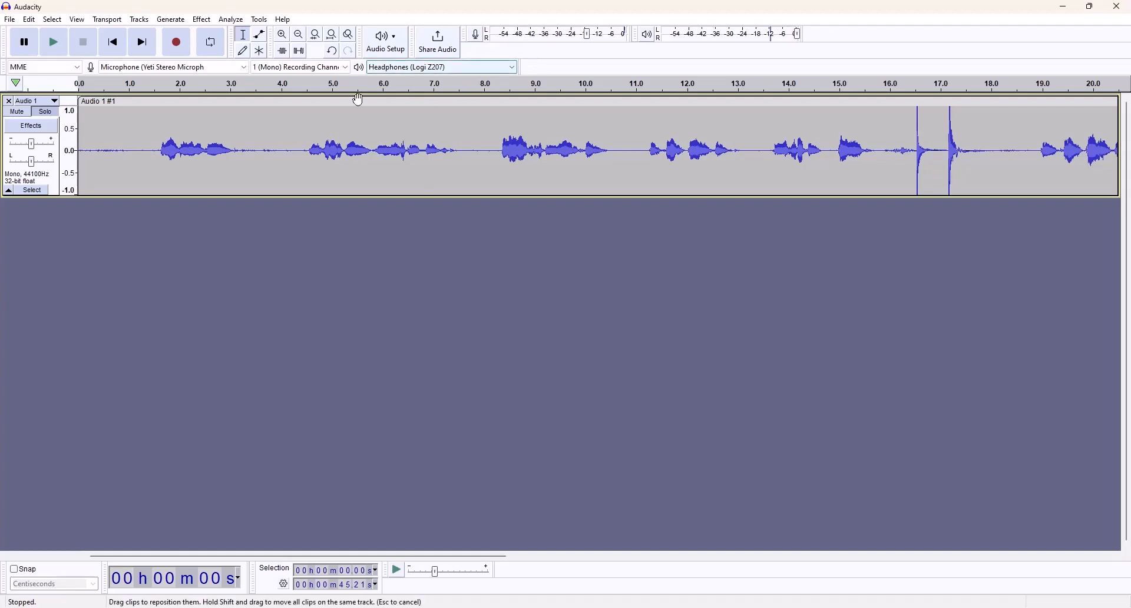
click(10, 20)
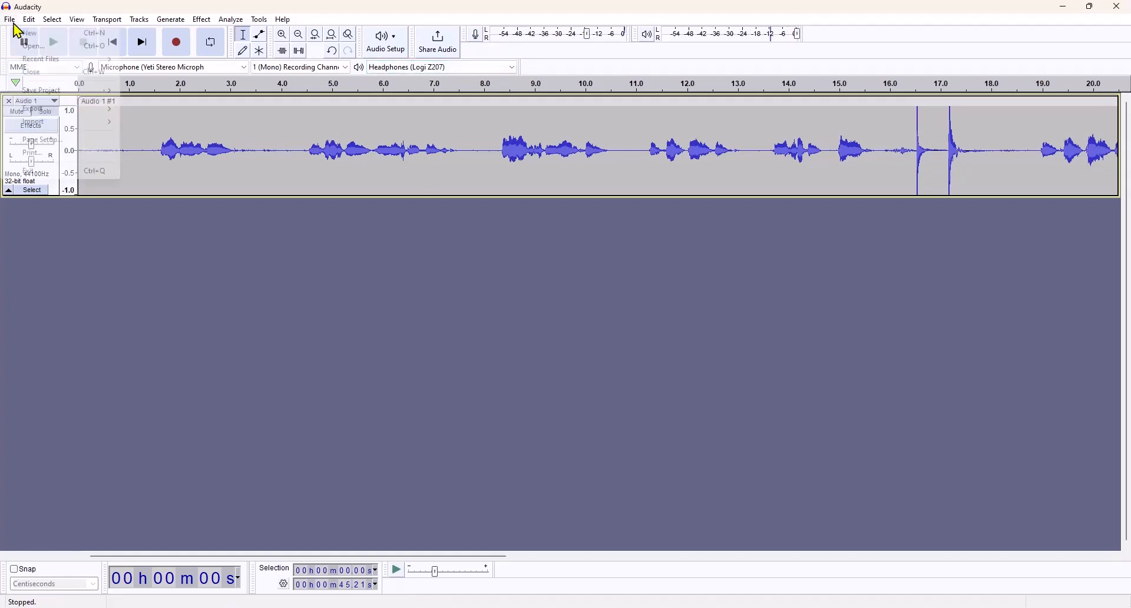
mouse_move(45, 95)
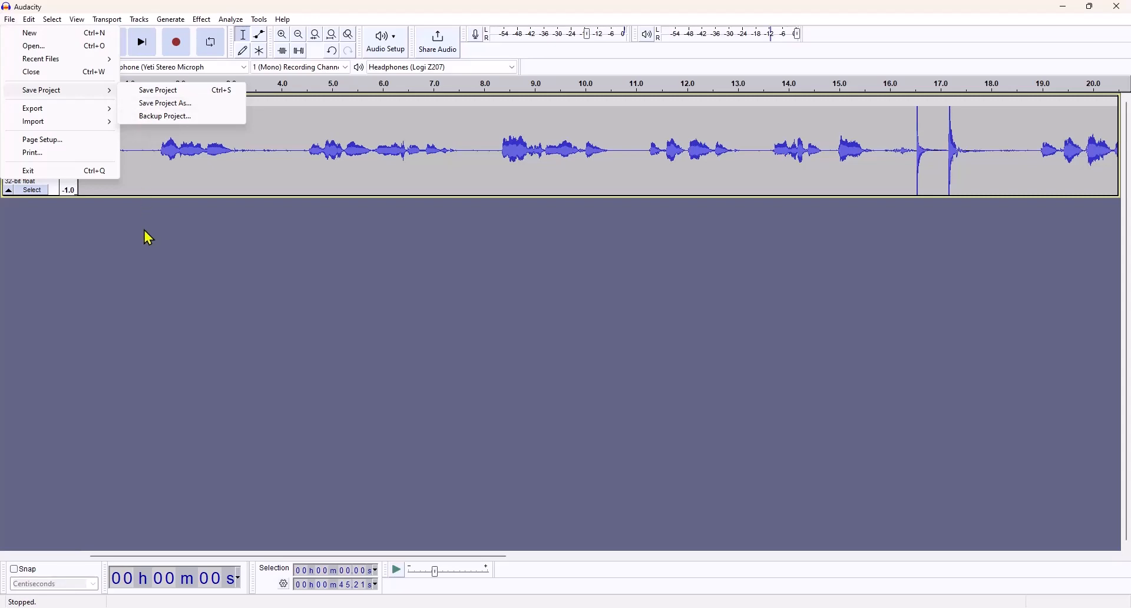
click(164, 188)
click(160, 188)
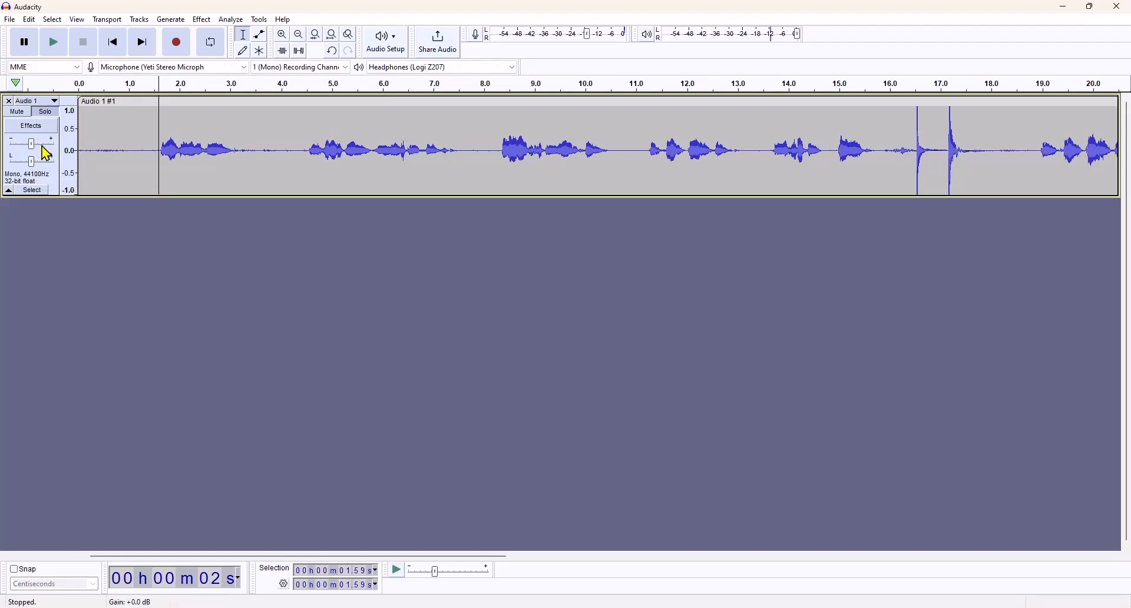
mouse_move(46, 153)
mouse_move(589, 44)
Step: Play the recording from its start and again from about 24.6 s to listen for mistakes
click(115, 50)
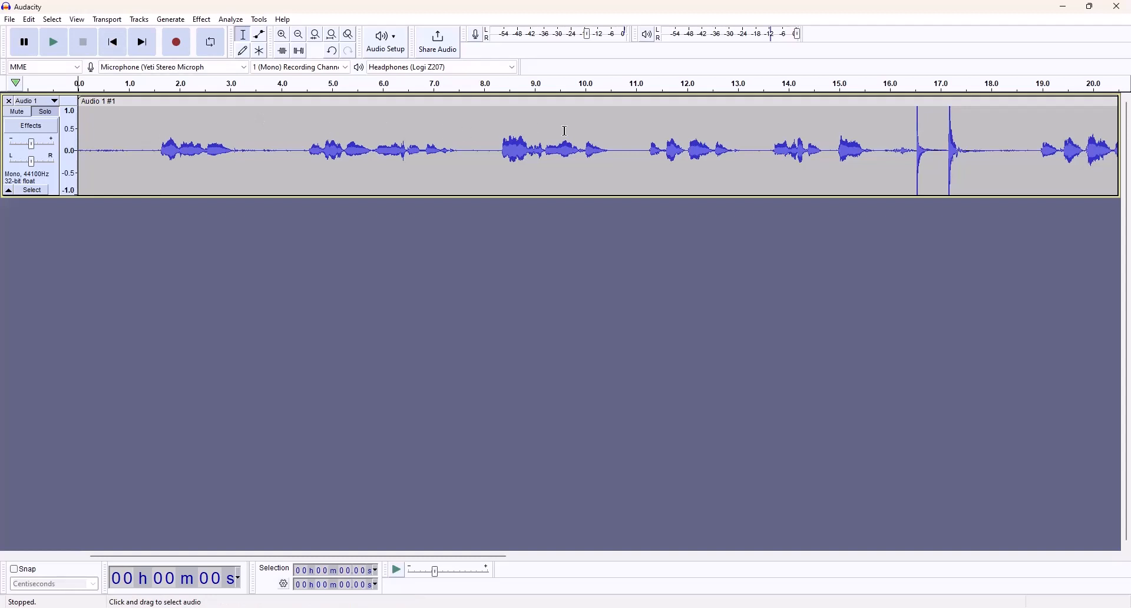
click(719, 125)
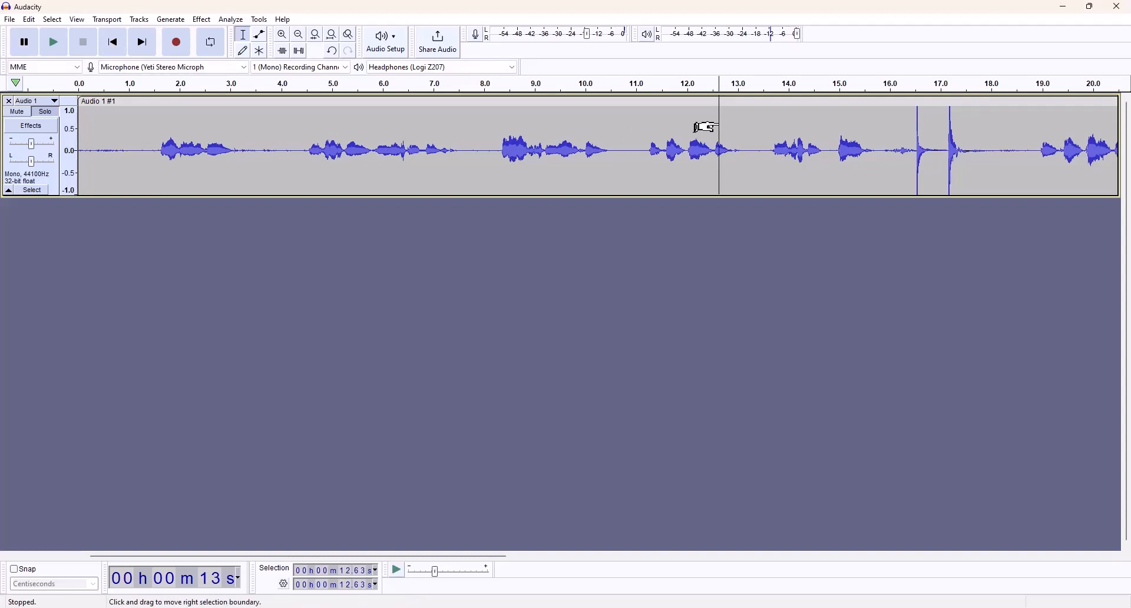
click(114, 48)
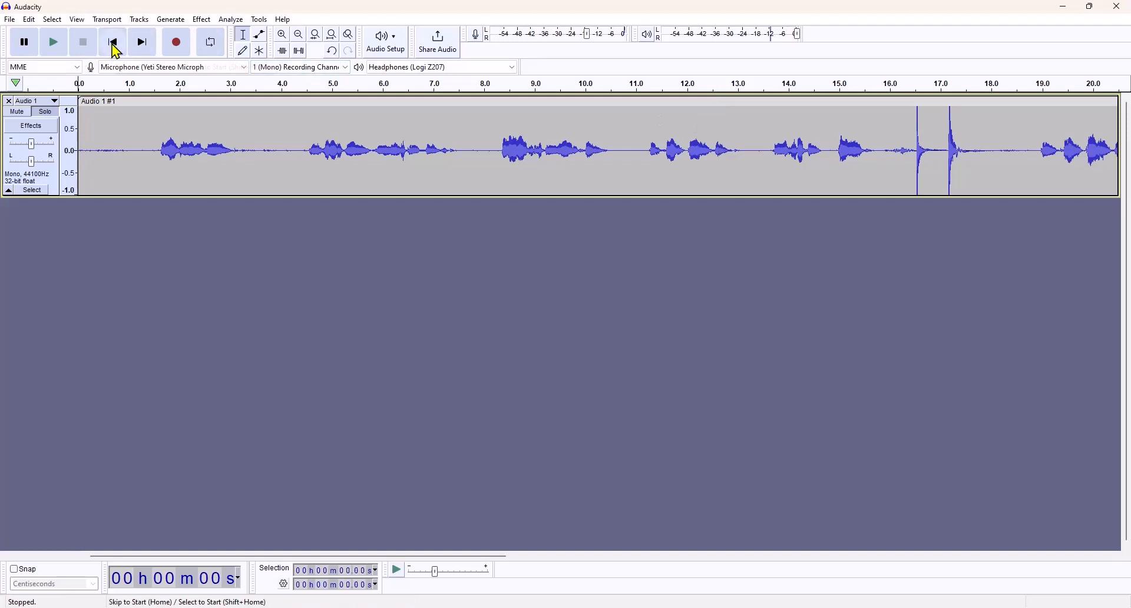
key(space)
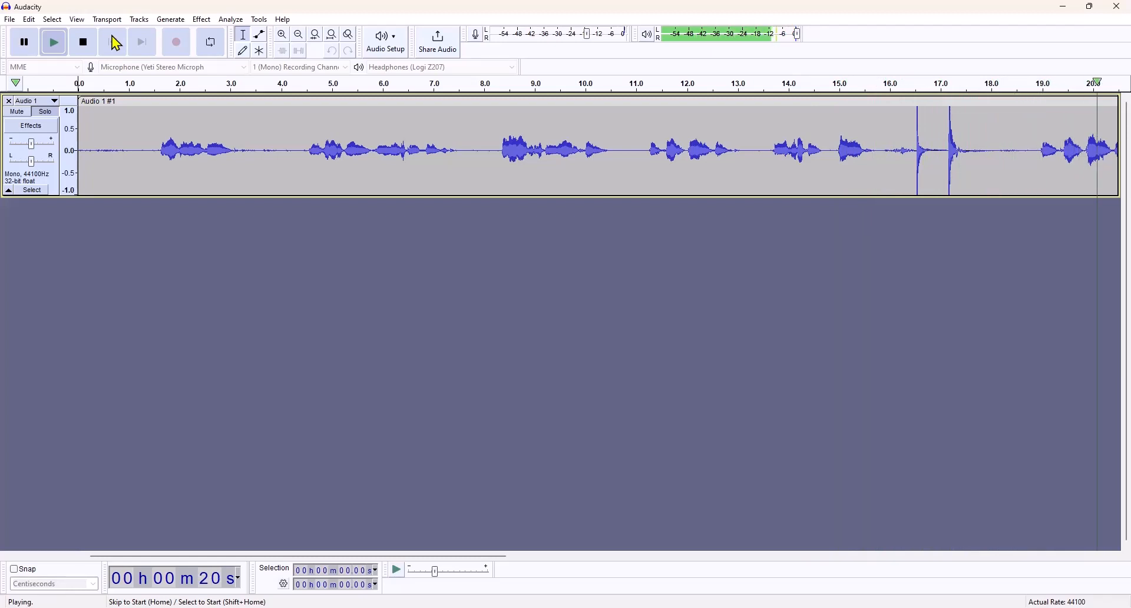
click(116, 42)
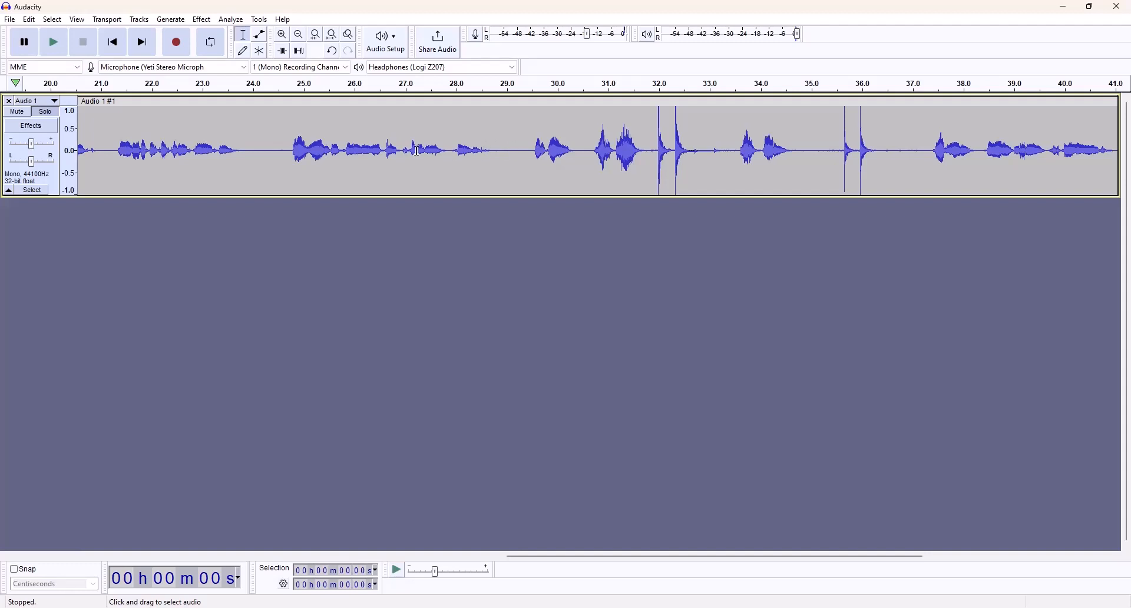
click(284, 150)
key(space)
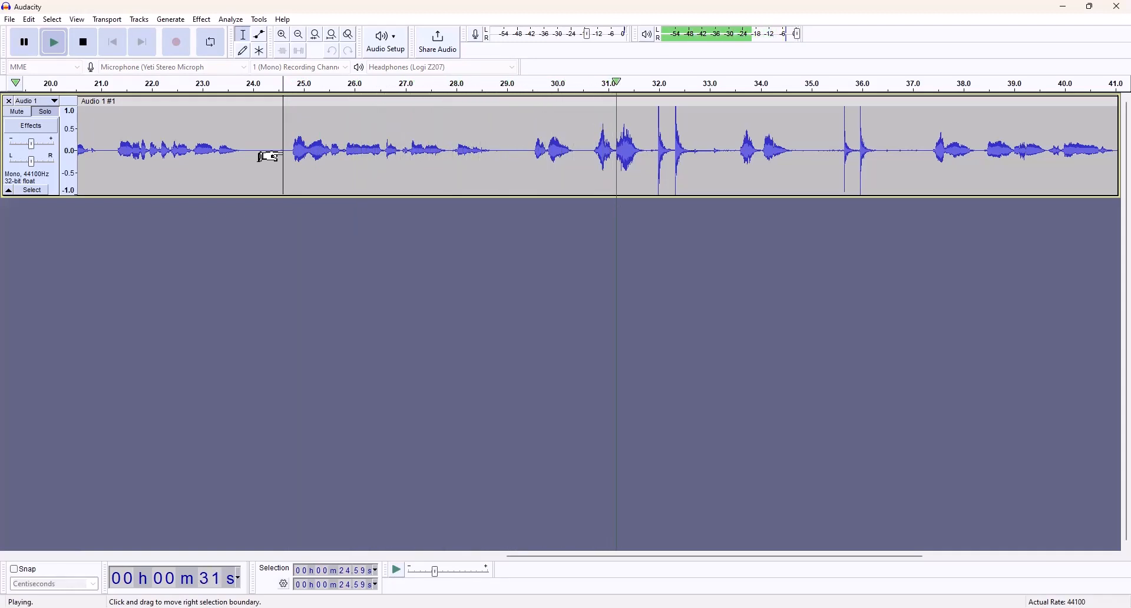
key(space)
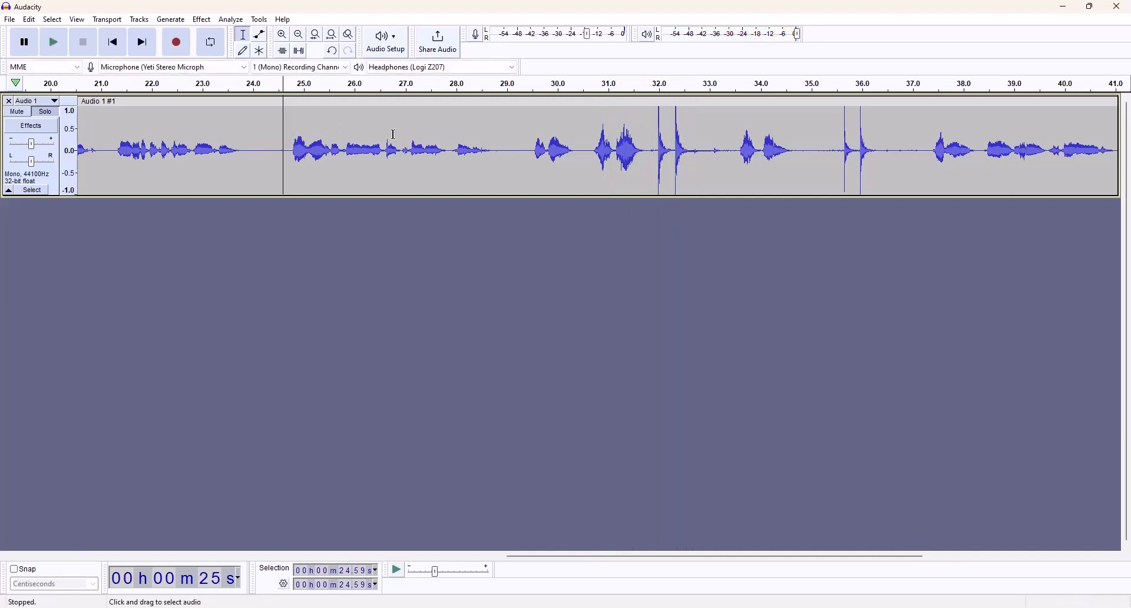
Step: Check playback from about 37 s and delete the audio between about 32.75 s and 37.36 s
click(912, 150)
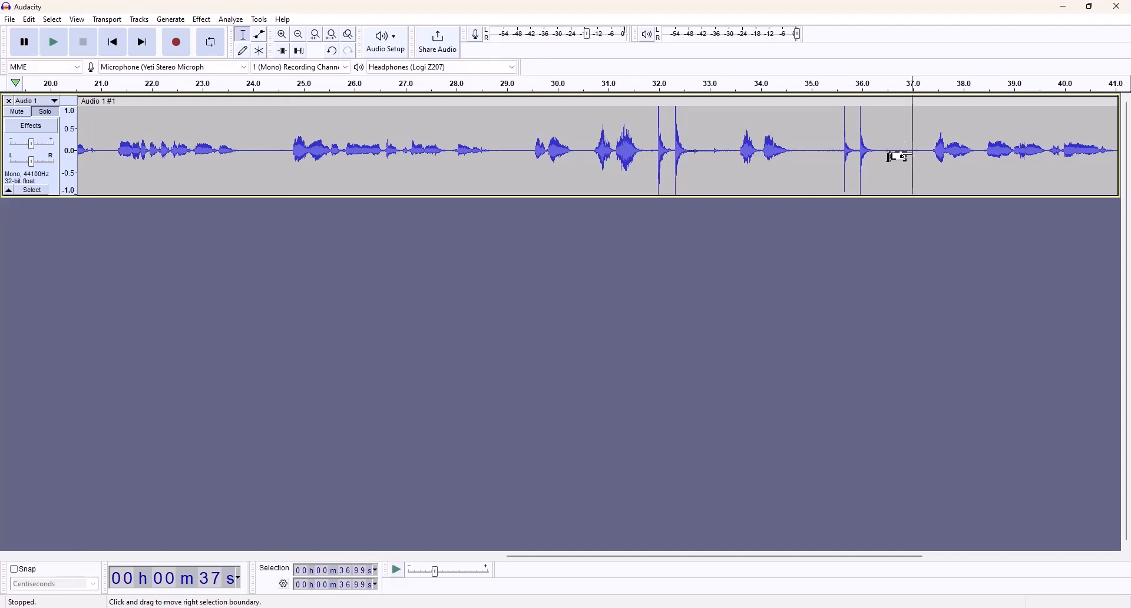
key(space)
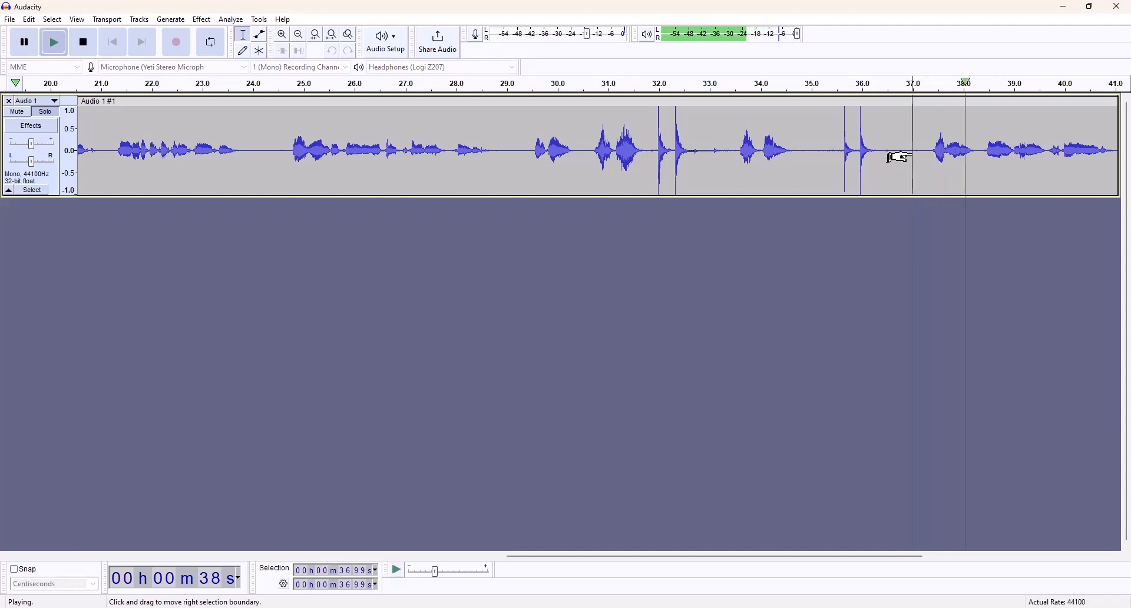
key(space)
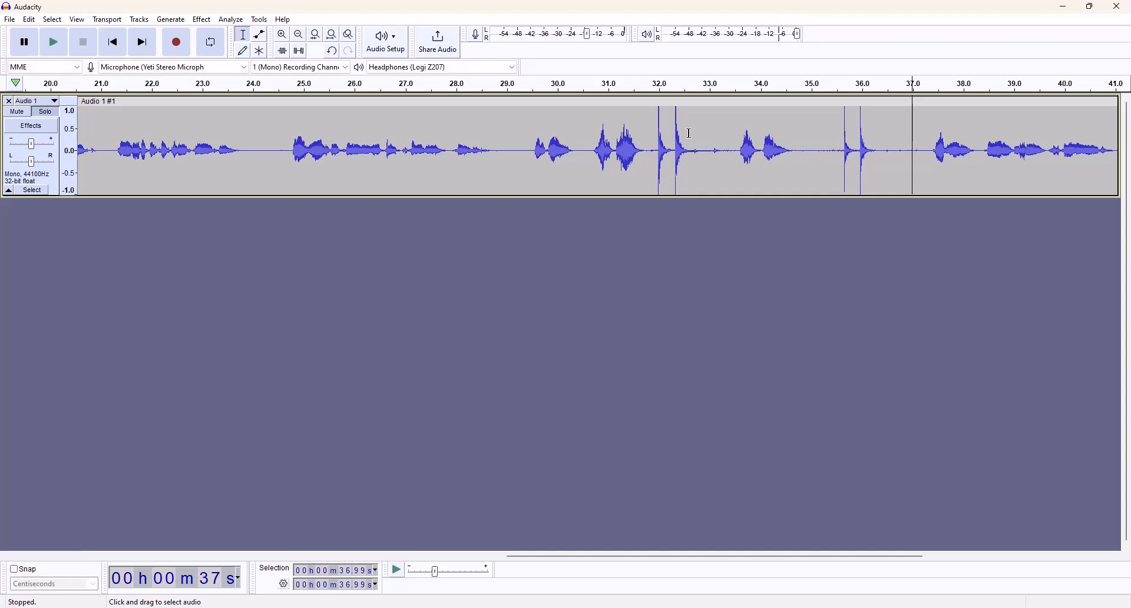
drag(697, 125, 930, 144)
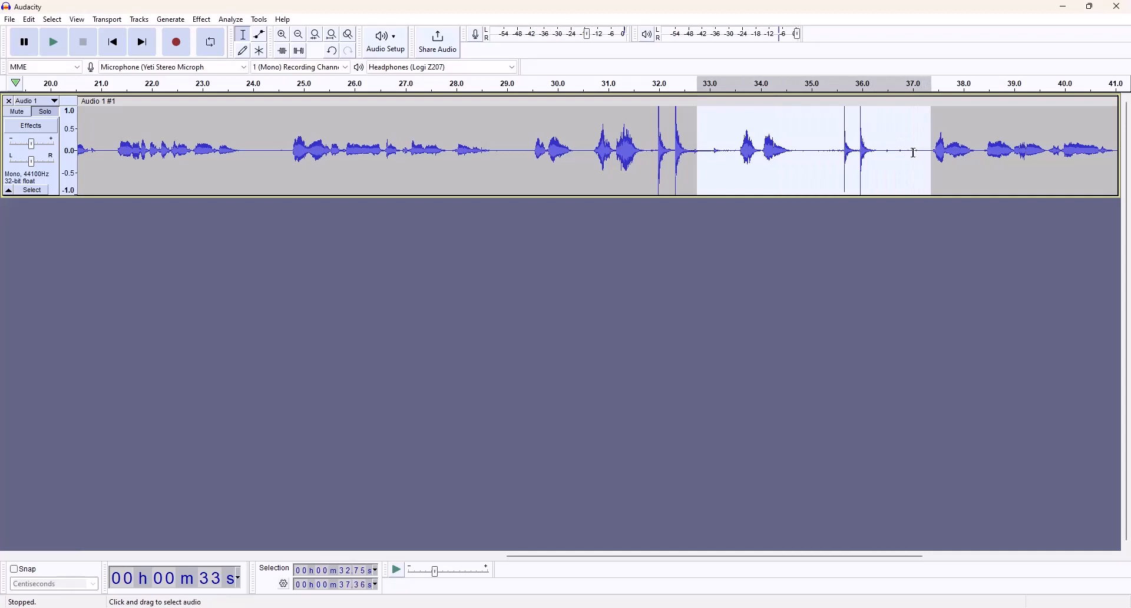
key(Delete)
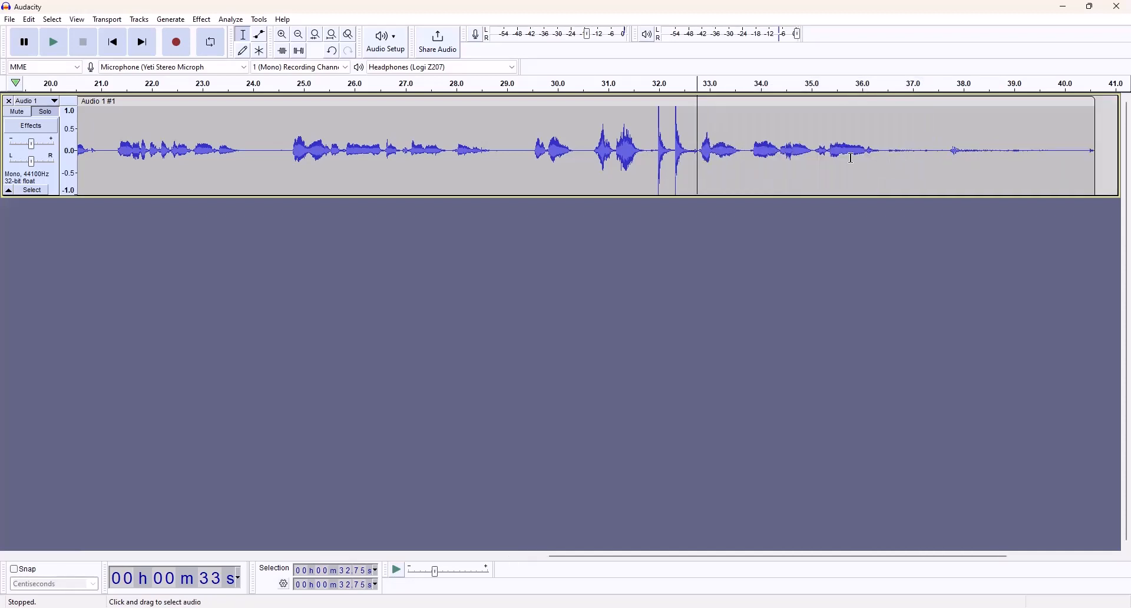
Step: Listen to the audio around 30 s and delete the faulty take between about 29.08 s and 32.74 s
click(569, 117)
key(space)
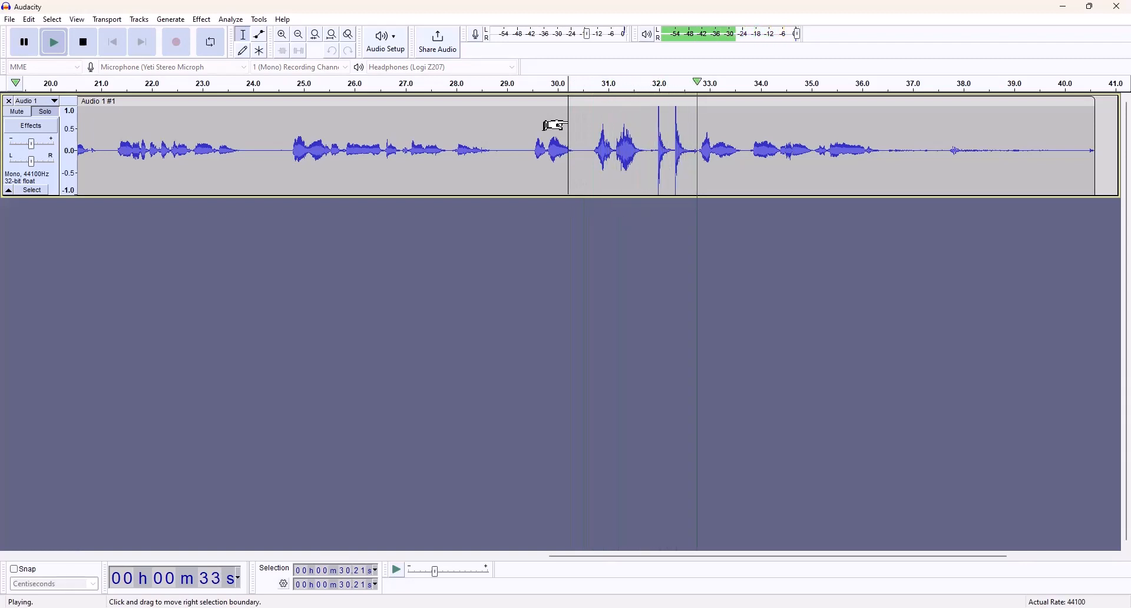
key(space)
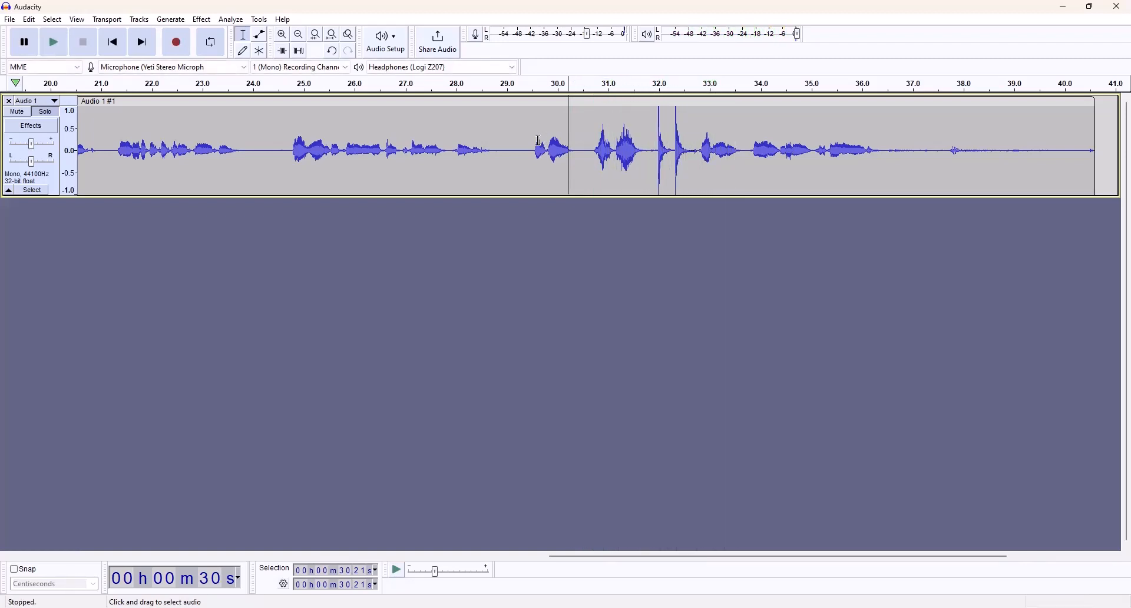
click(529, 142)
key(space)
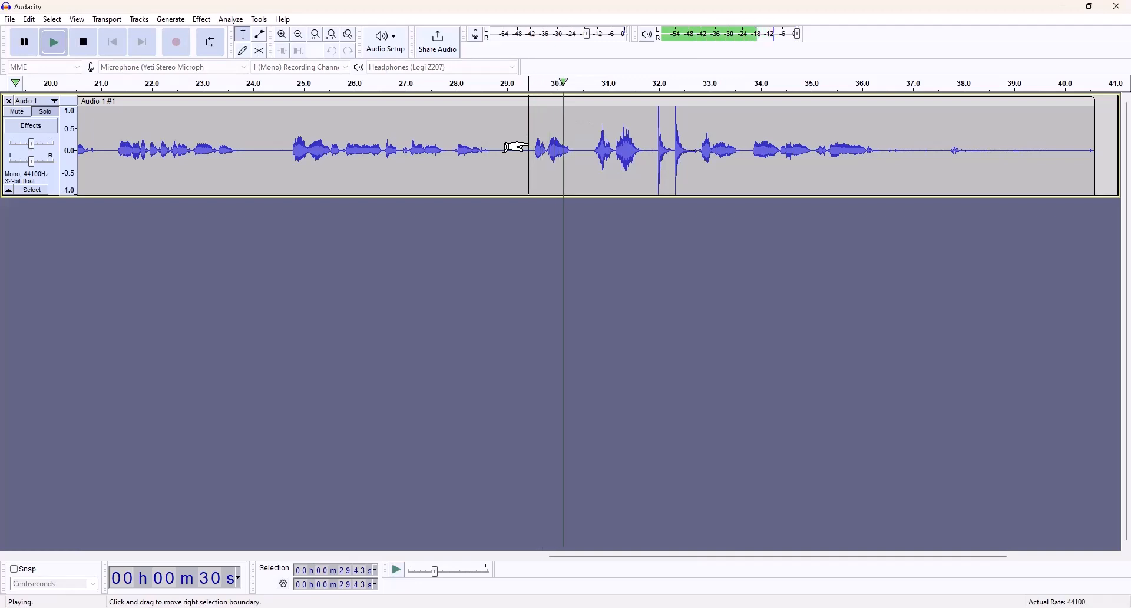
key(space)
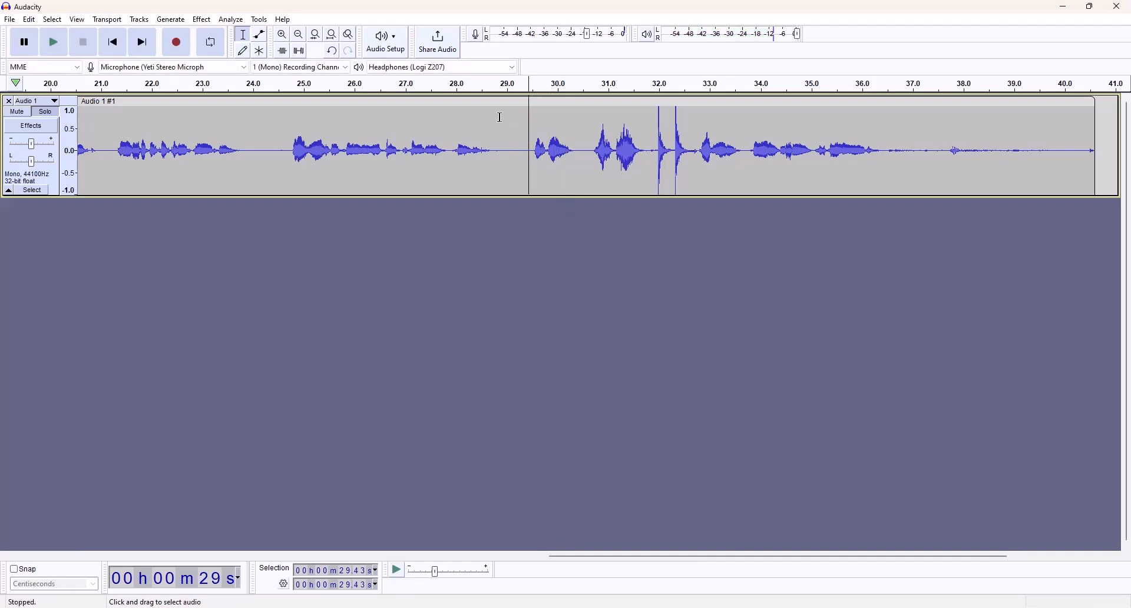
drag(510, 117, 698, 134)
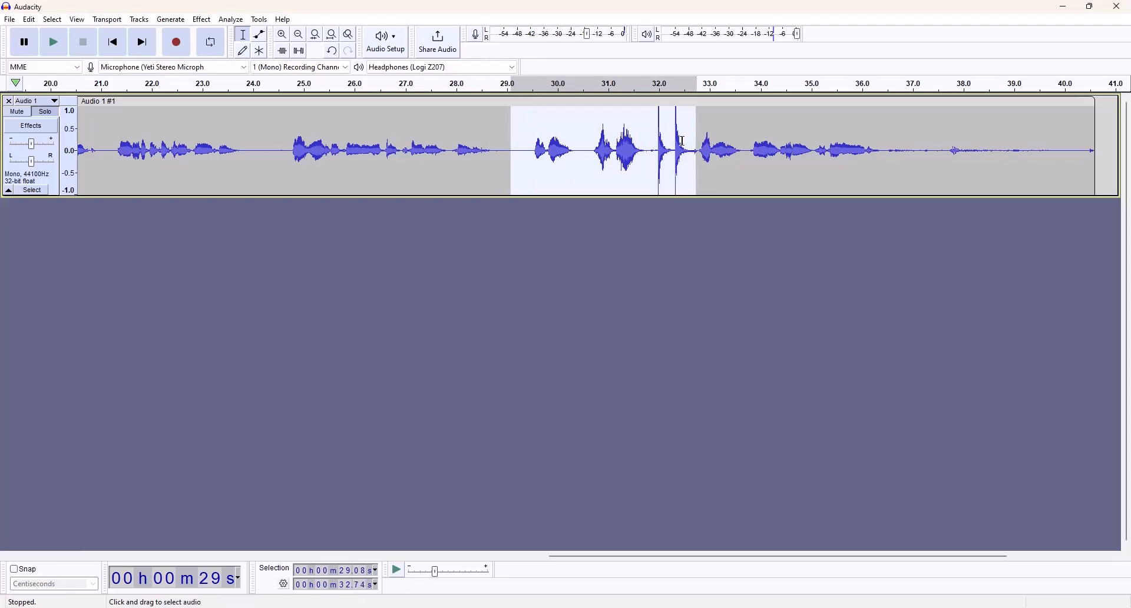
key(Delete)
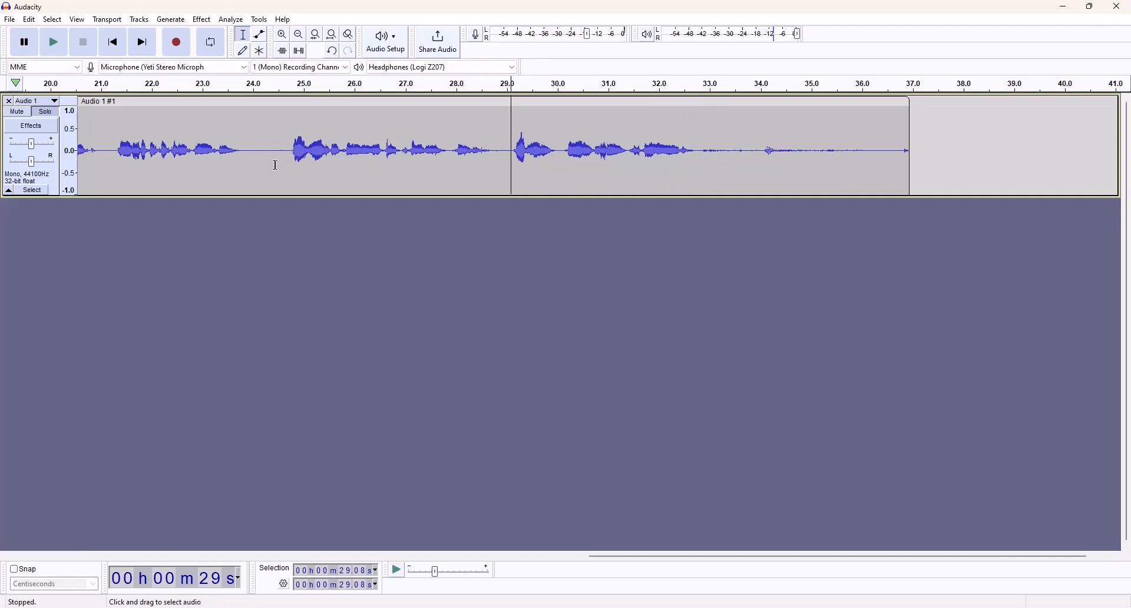
Step: Play the audio from about 11 s and delete the faulty section between about 11.22 s and 18.83 s
click(300, 36)
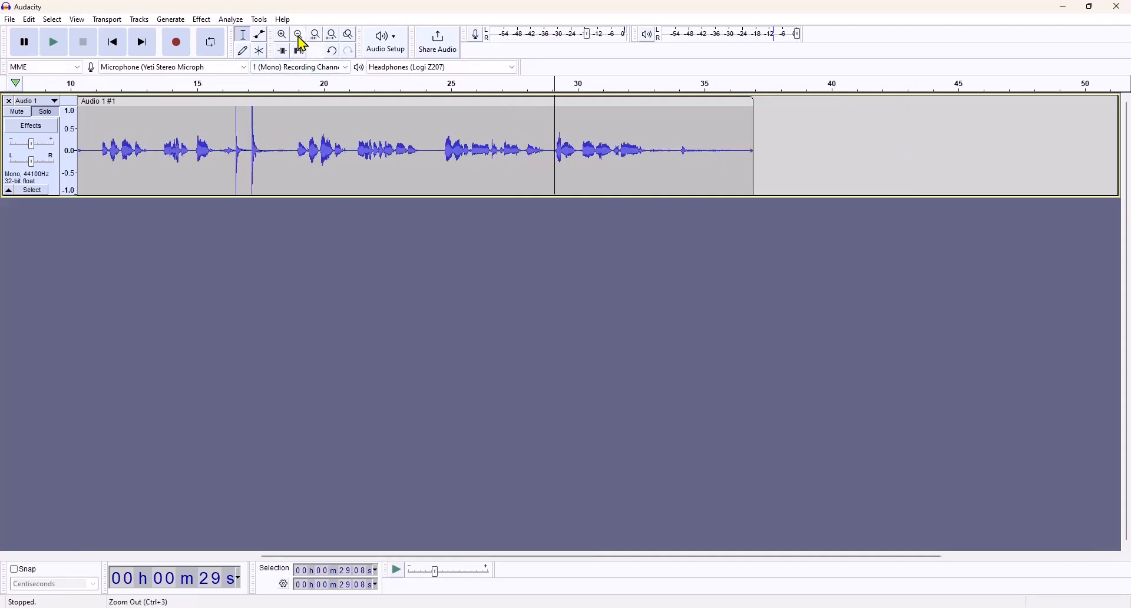
click(299, 36)
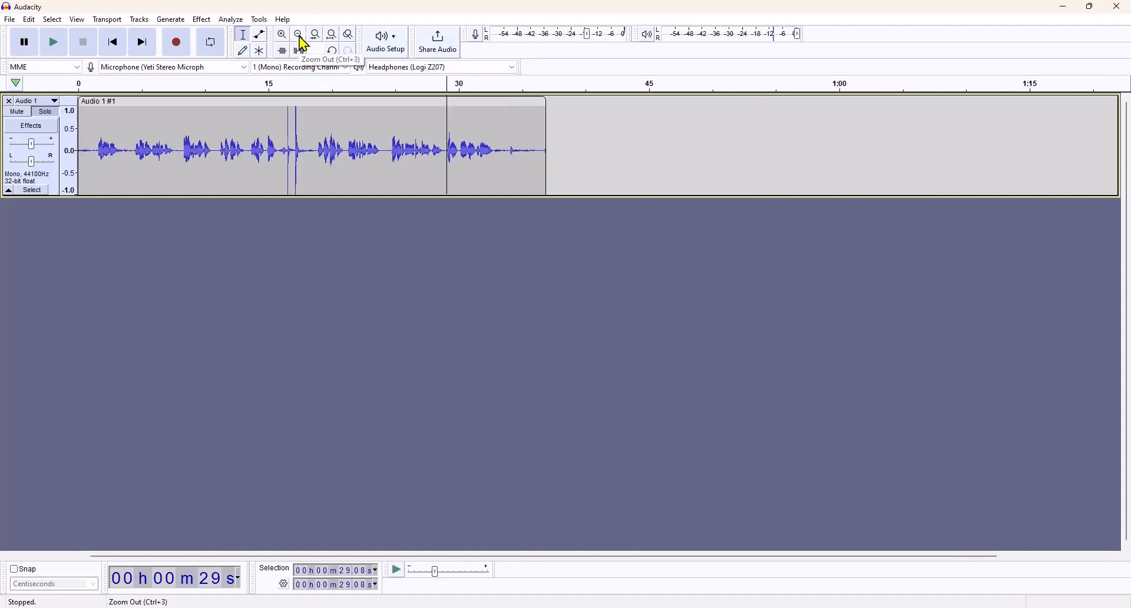
click(298, 38)
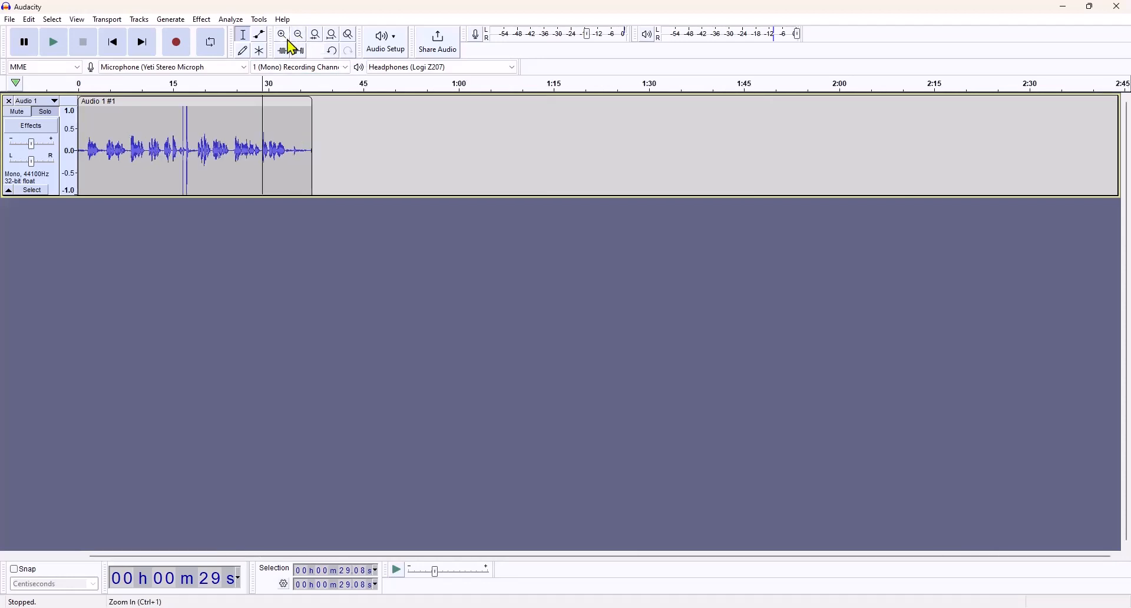
click(288, 41)
click(288, 41)
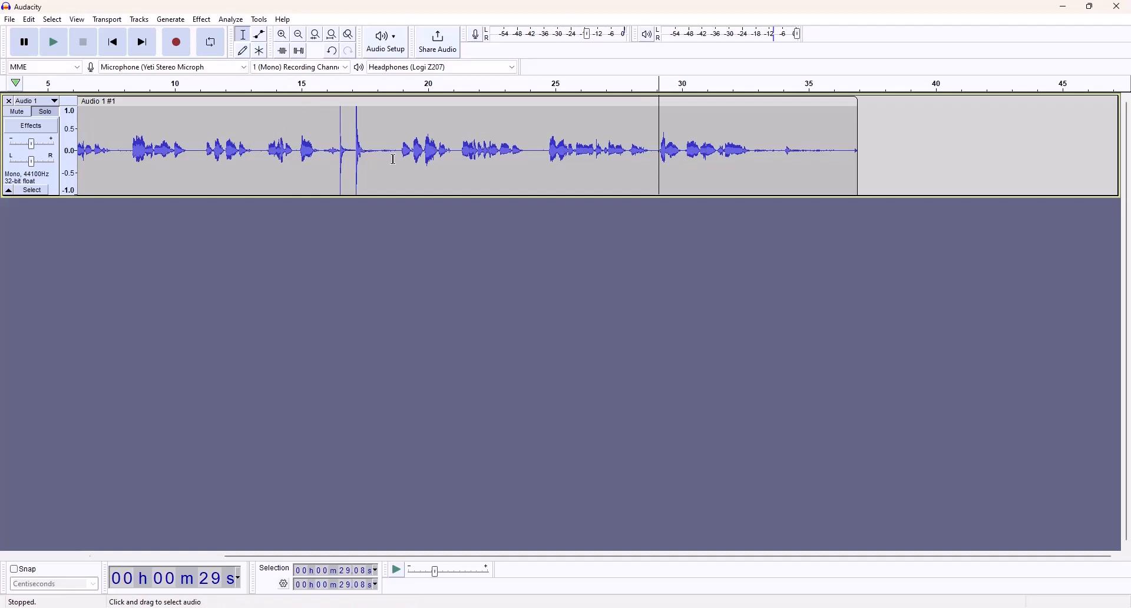
click(202, 131)
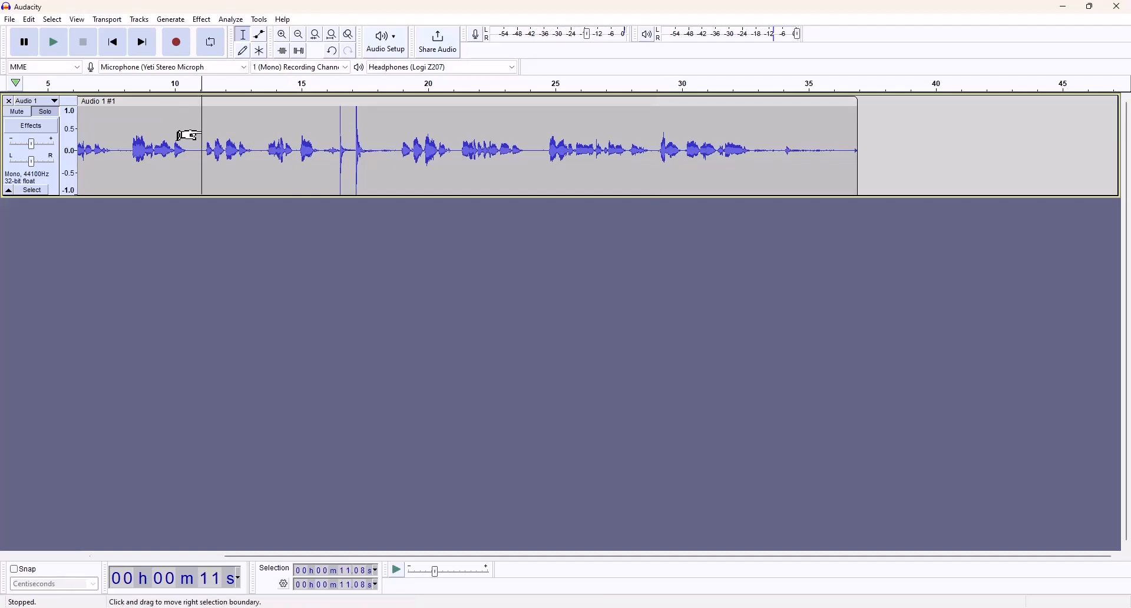
key(space)
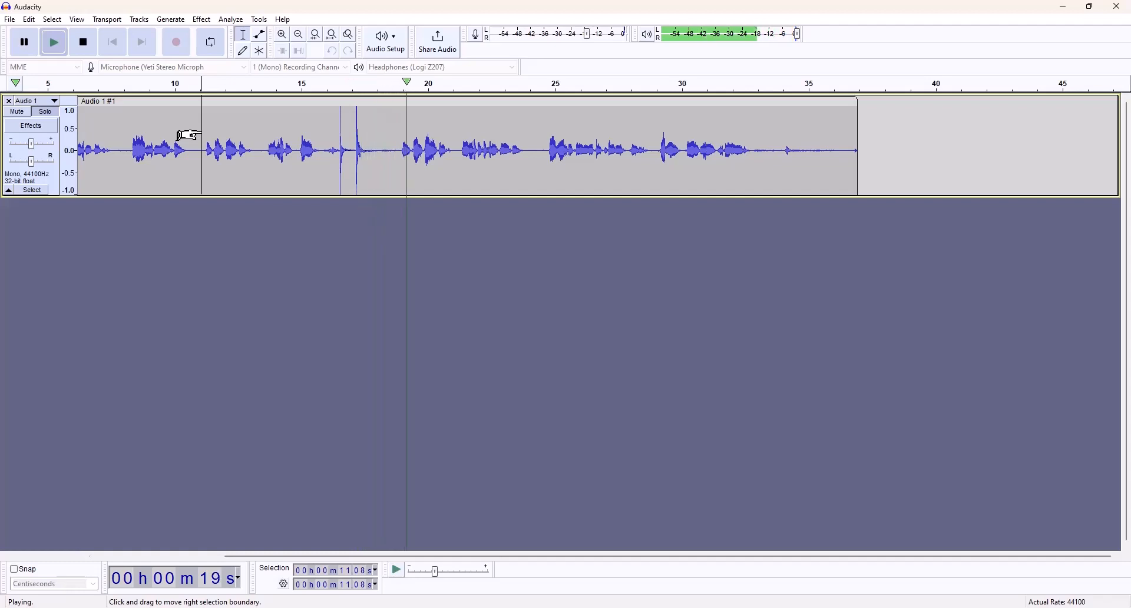
key(space)
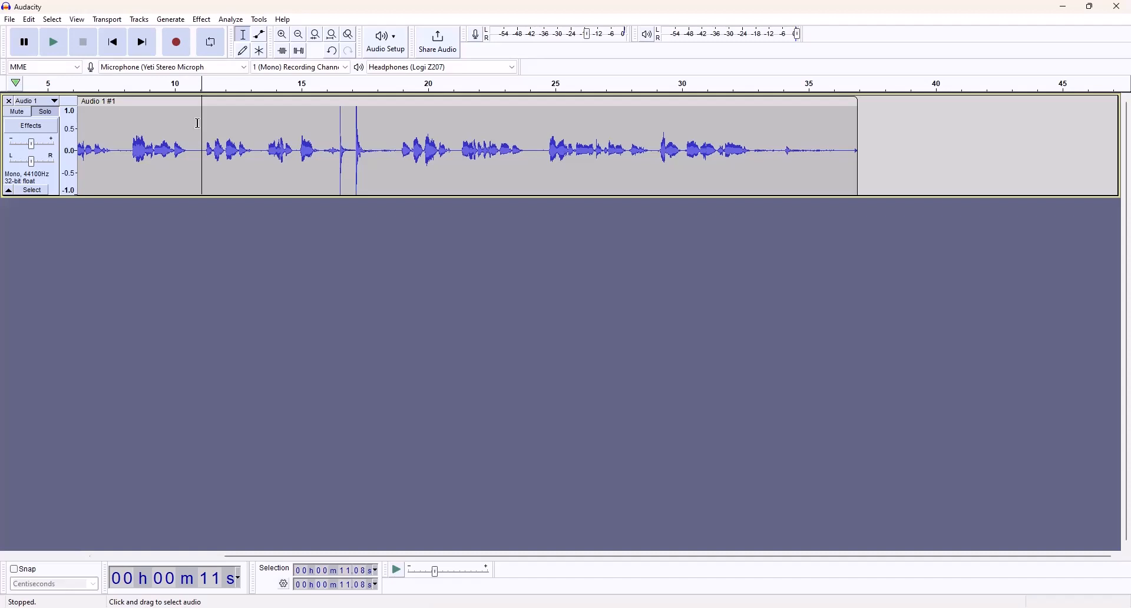
drag(205, 114, 398, 131)
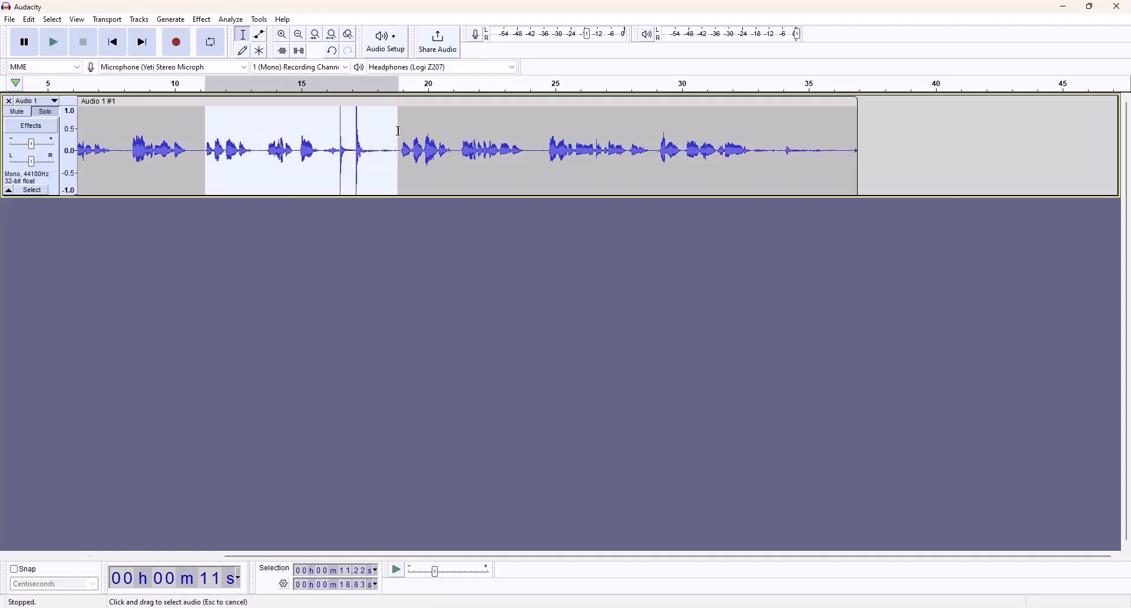
key(Delete)
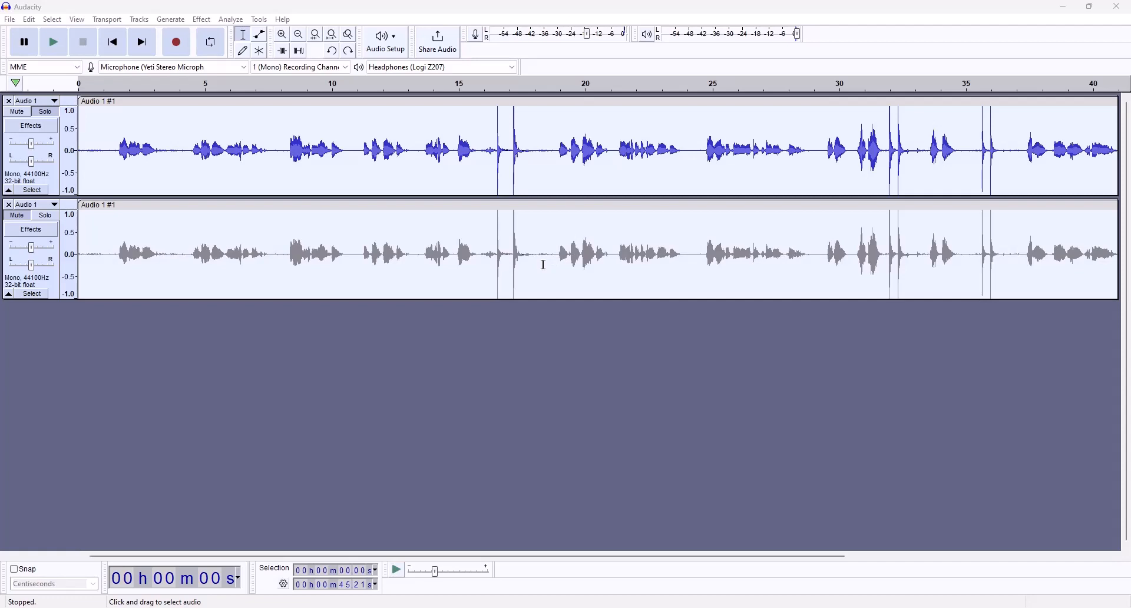
Step: Unmute the duplicate track and mute it again
click(175, 251)
click(18, 216)
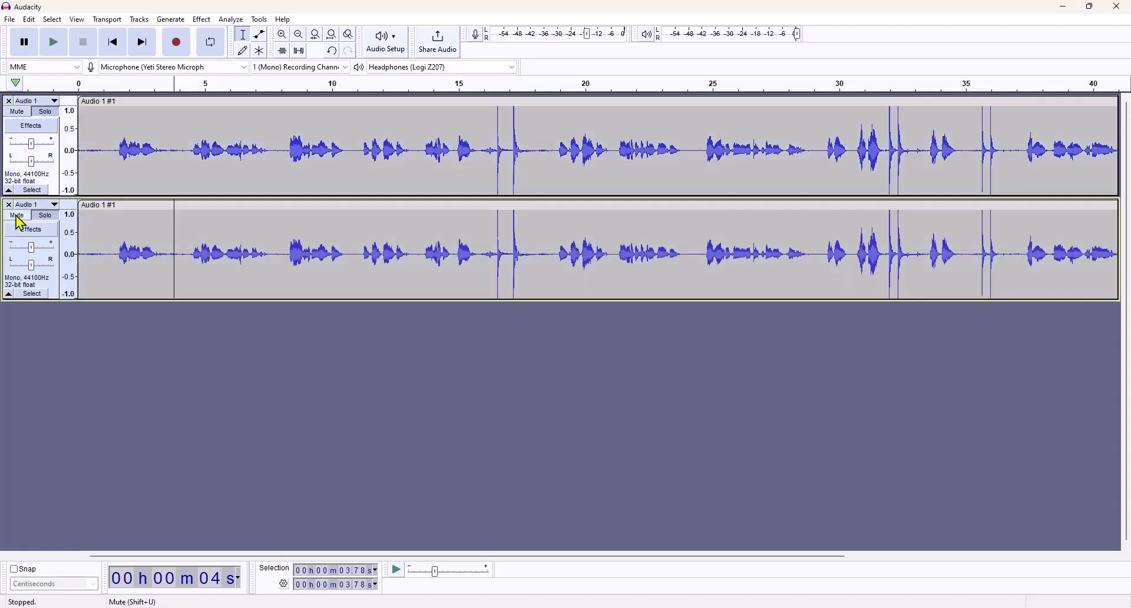
click(18, 216)
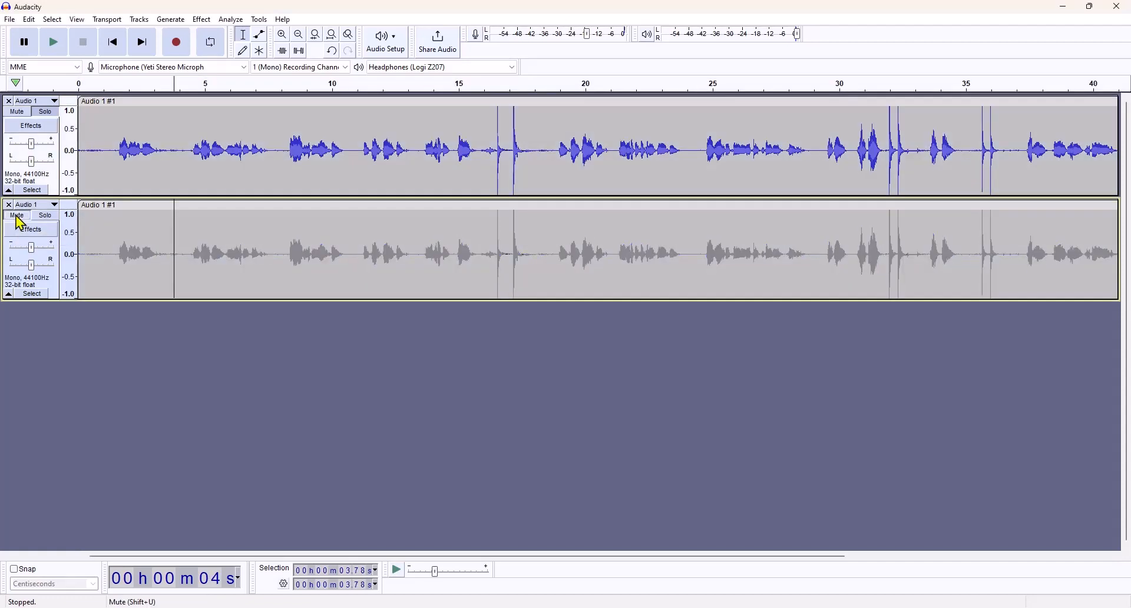
click(429, 124)
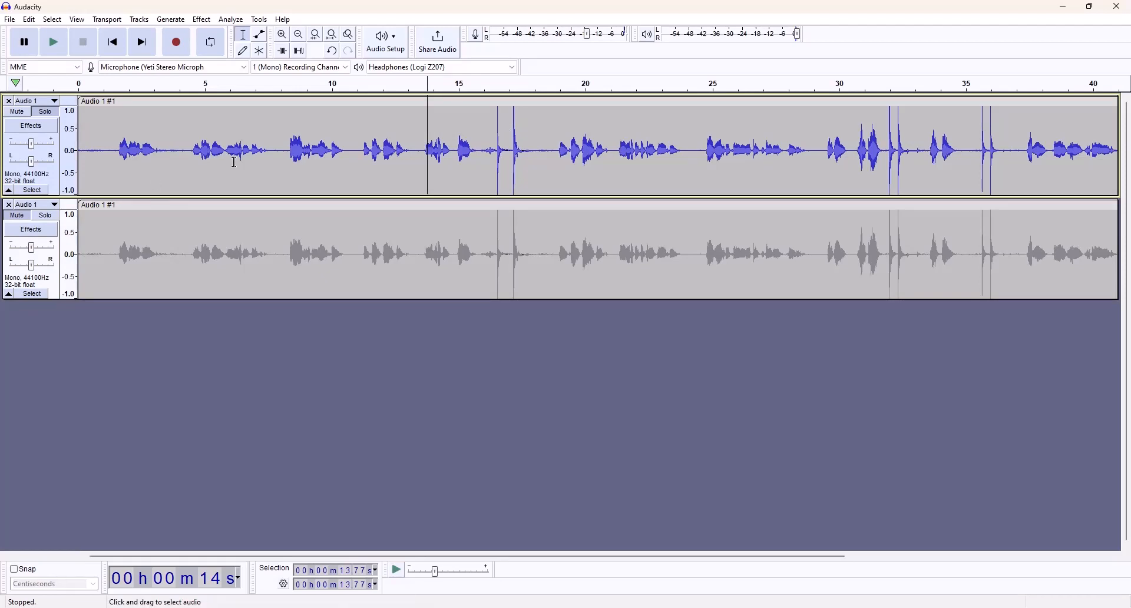
click(422, 141)
Step: Copy about 8.10–21.41 s of the muted duplicate track and paste it over about 15.98–18.76 s in the soloed track
drag(285, 255, 621, 278)
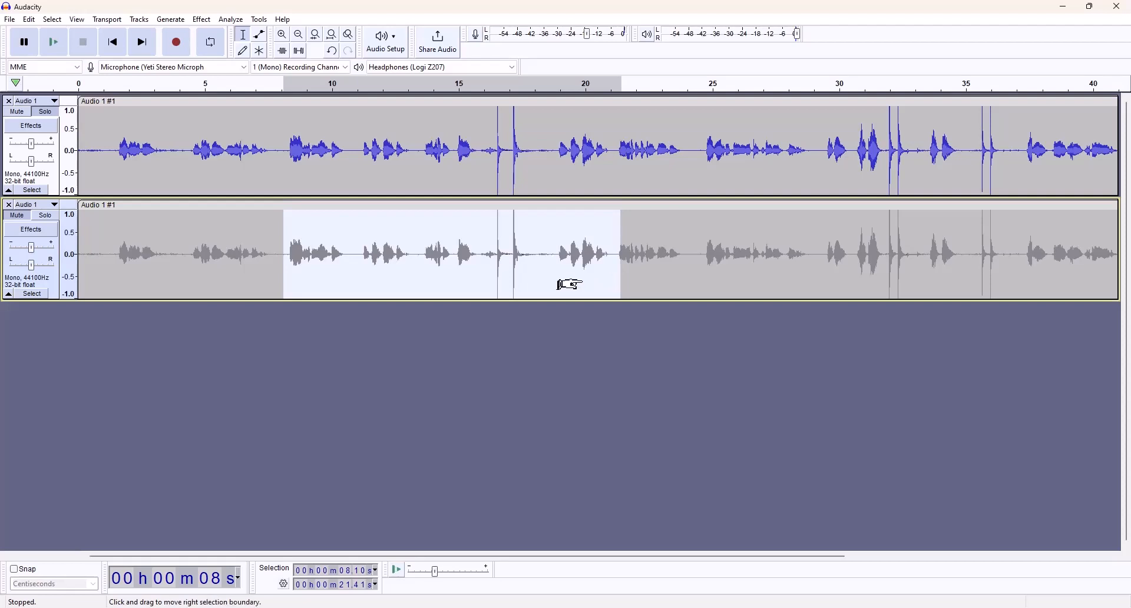
click(477, 149)
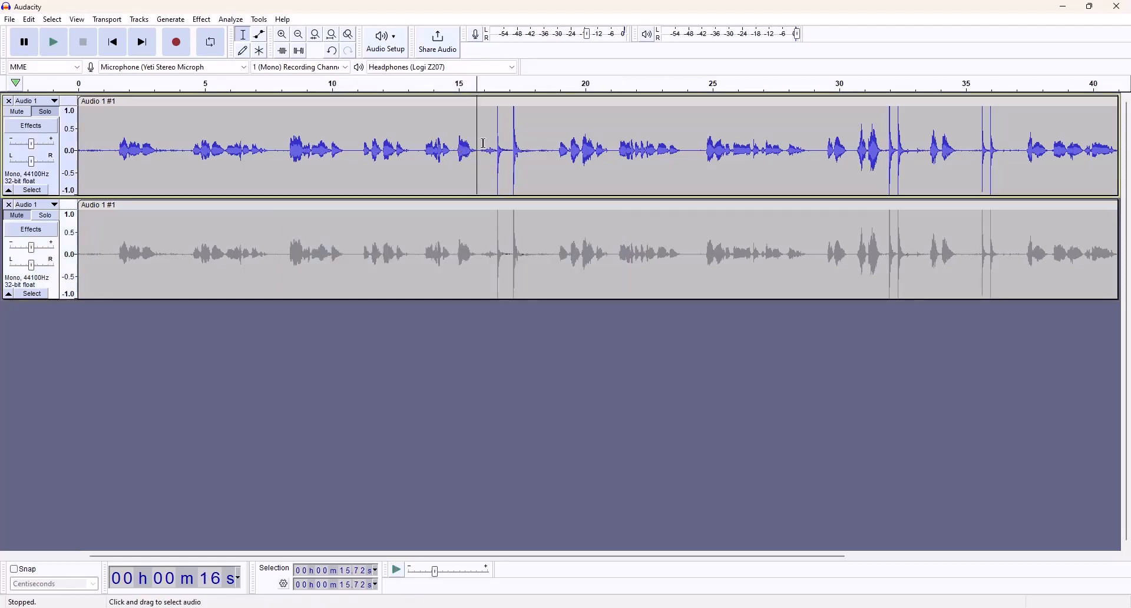
drag(484, 145, 554, 149)
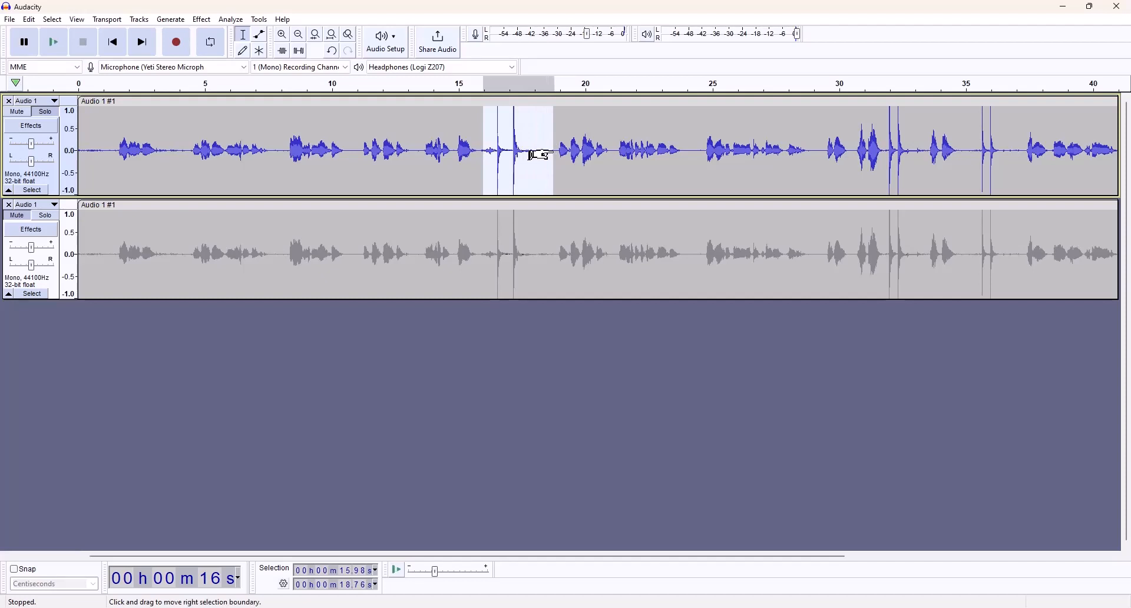
key(ctrl+v)
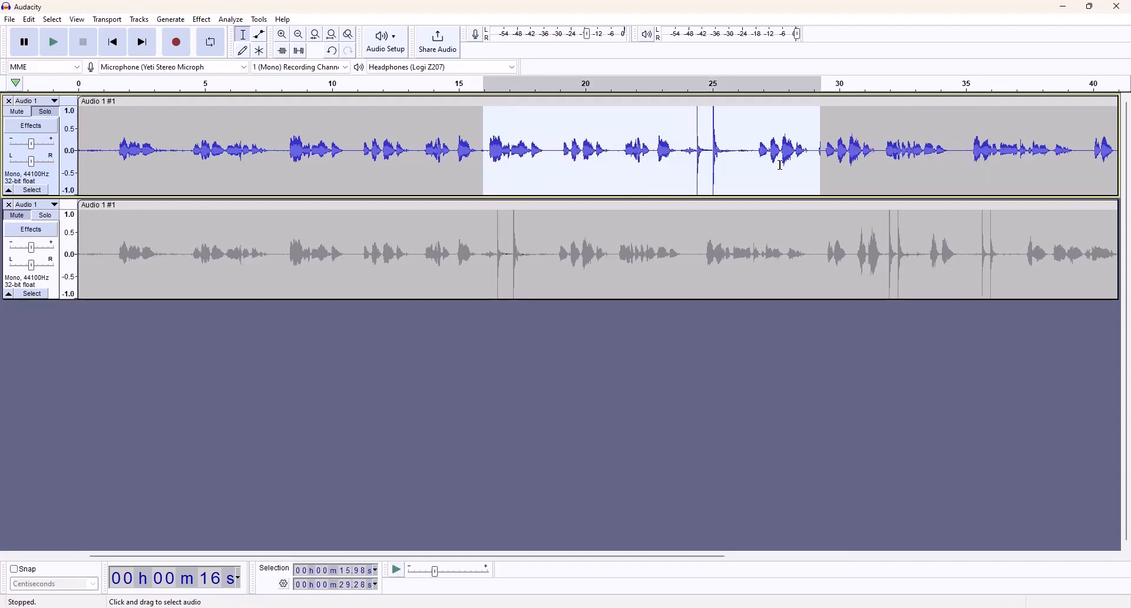